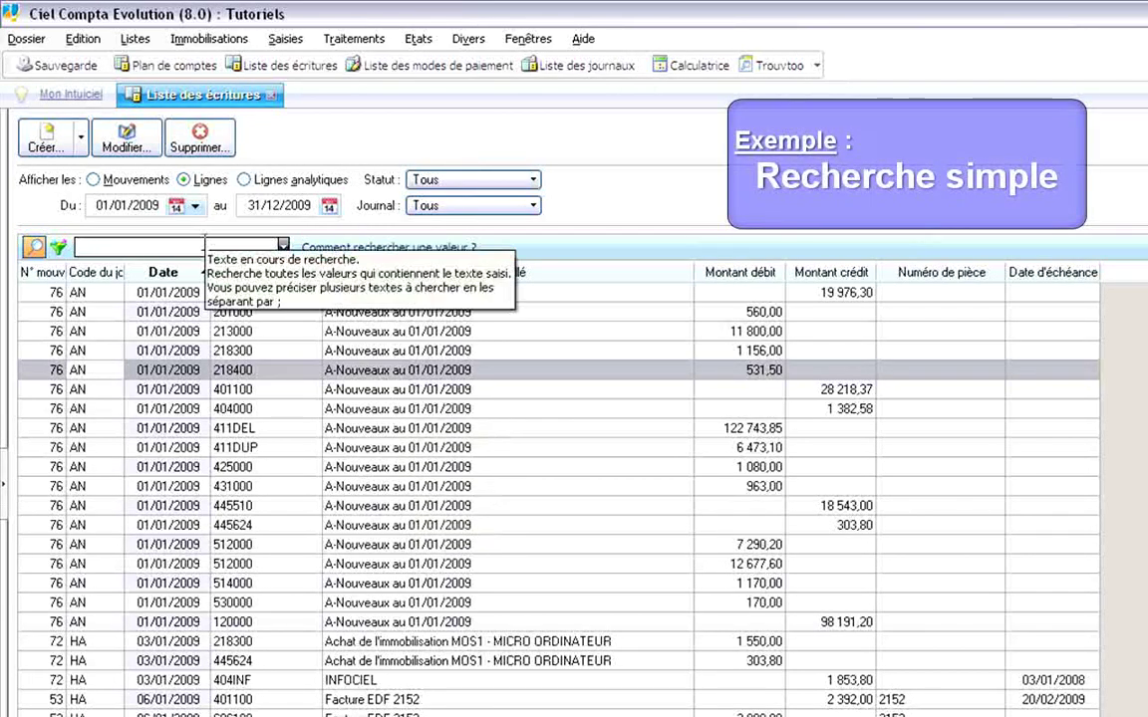
Search all columns of the accounting entries for "facture", and clear the search.
text(facture)
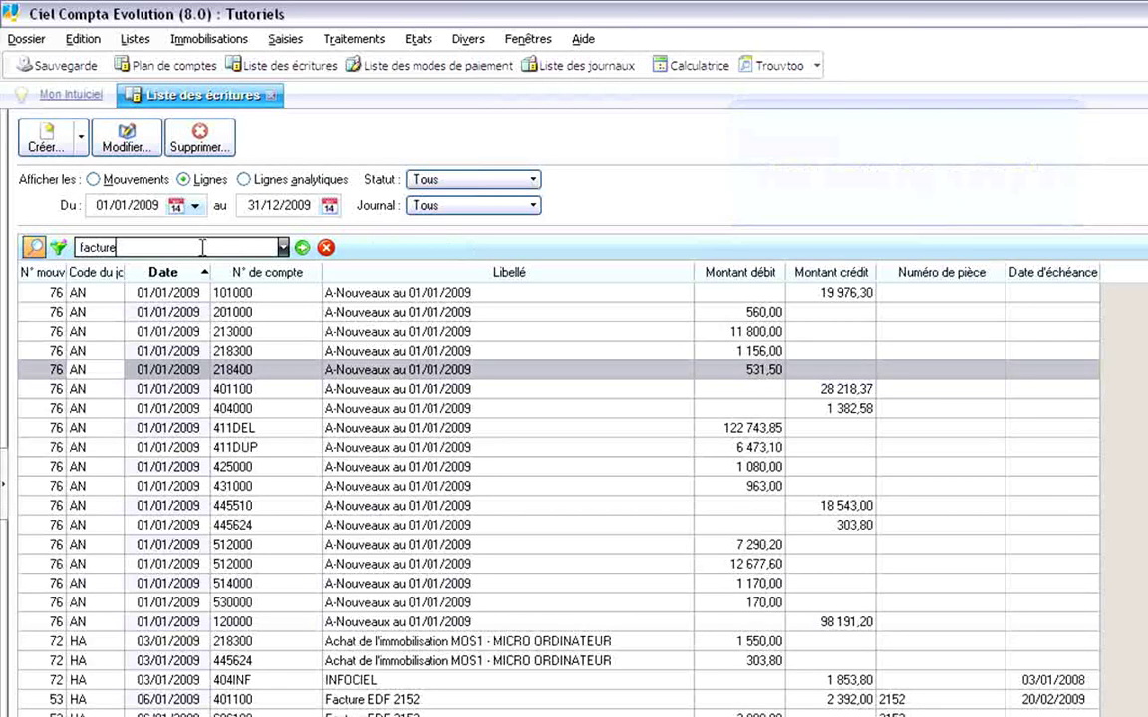
key(Return)
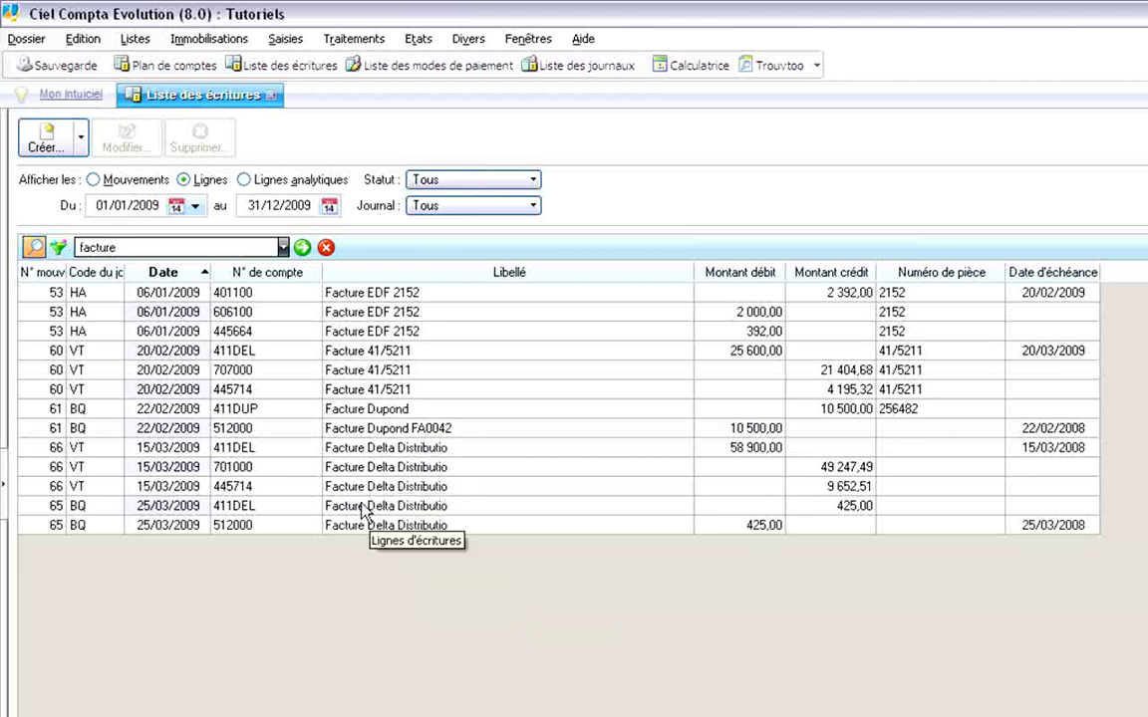
click(324, 248)
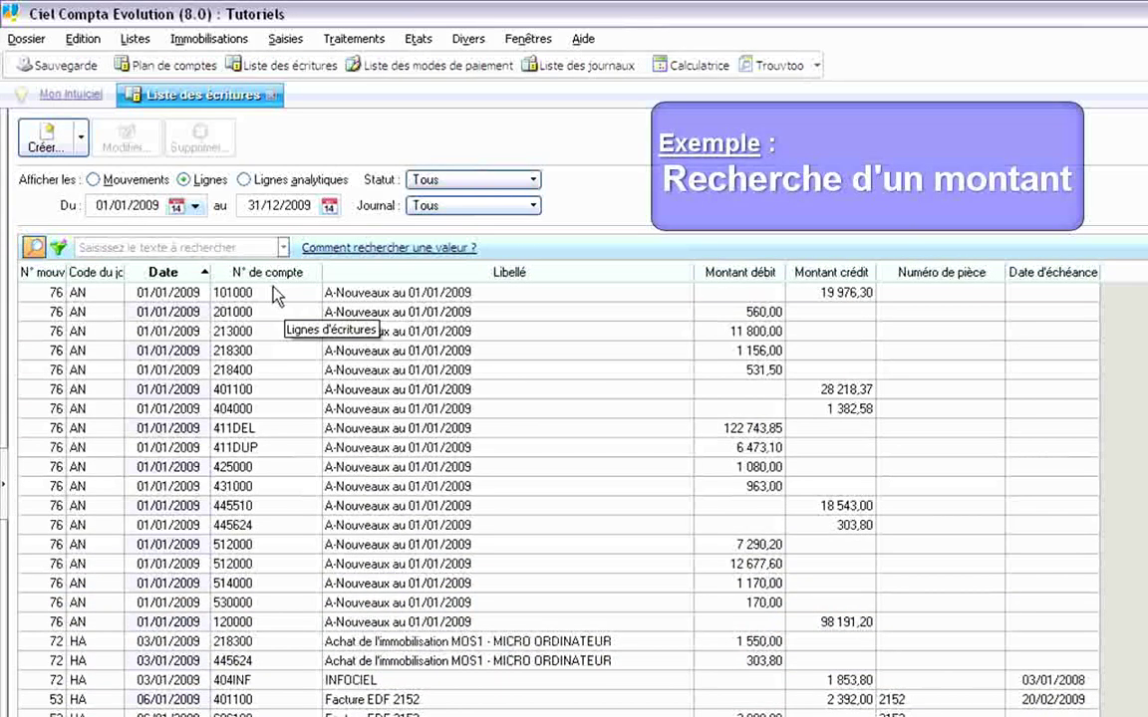
Search all columns of the accounting entries for the amount 120, and clear the search.
click(243, 248)
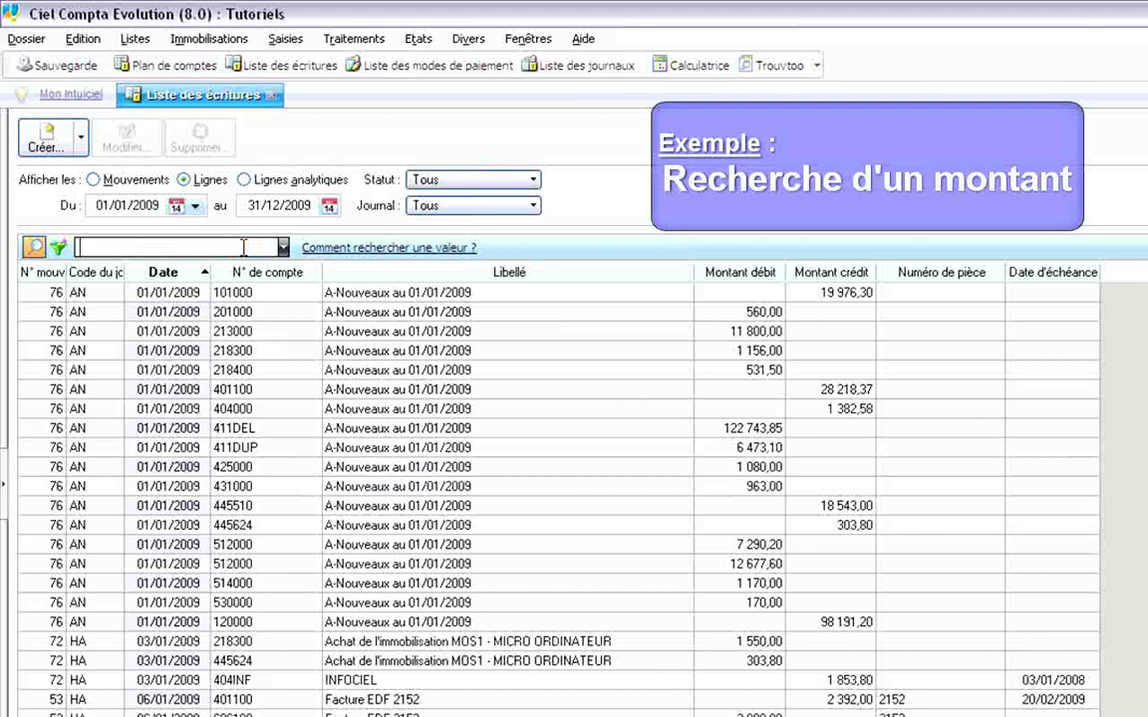
text(120)
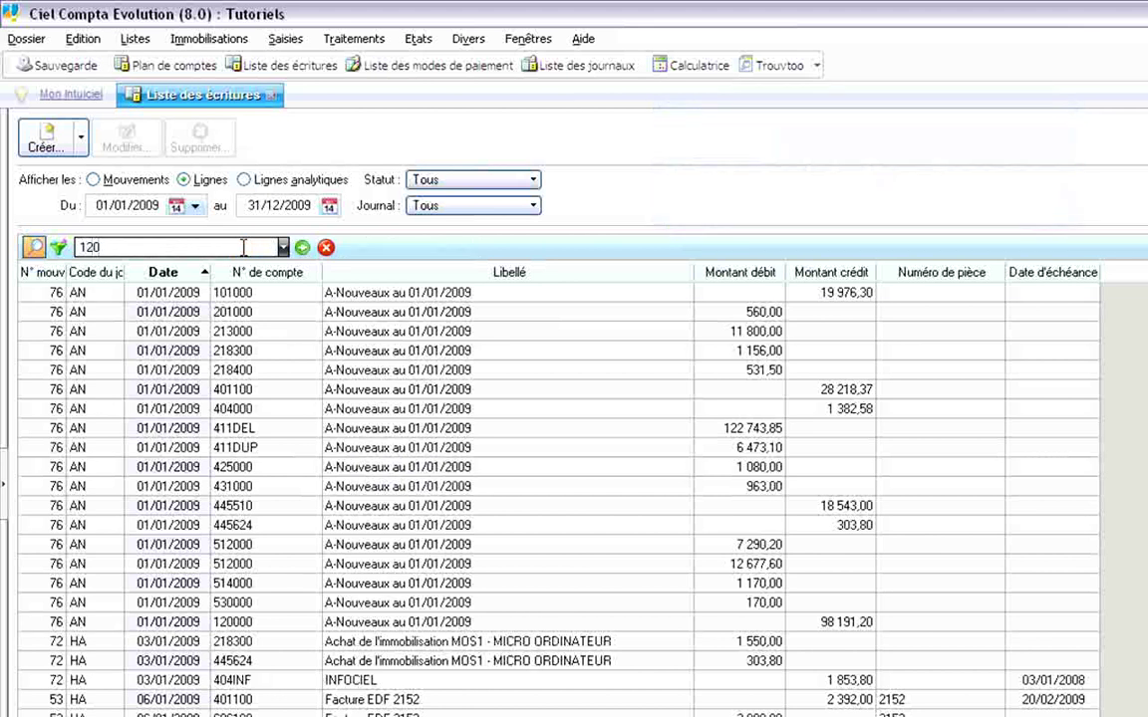
key(Return)
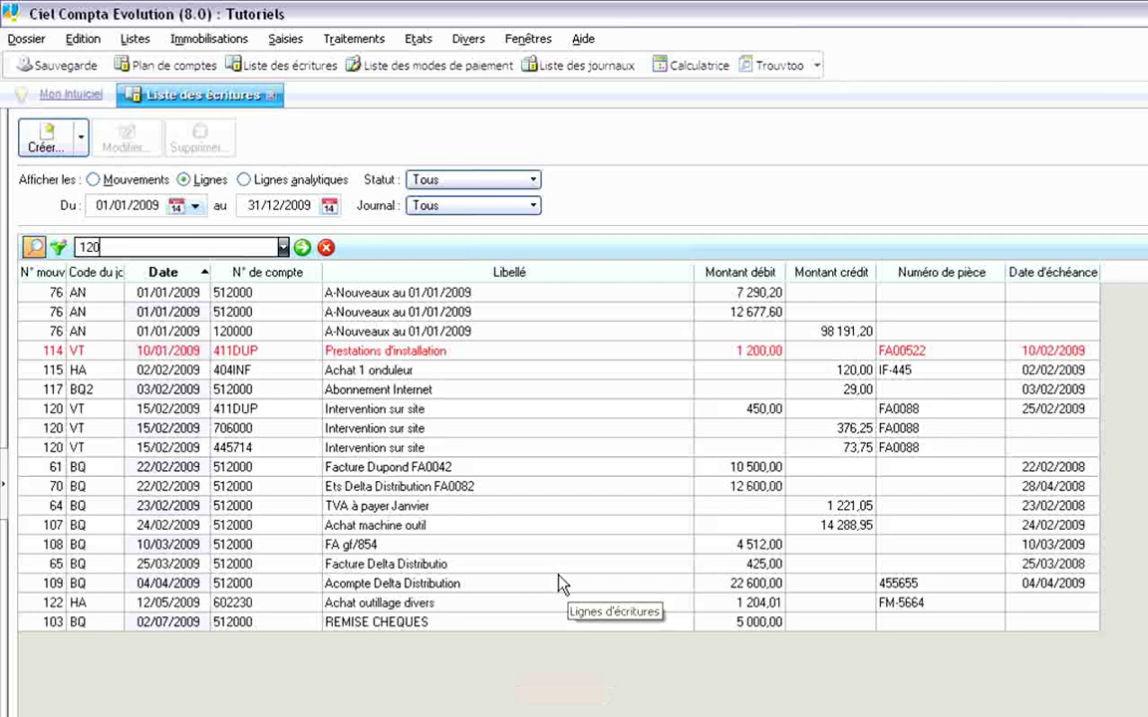
click(326, 247)
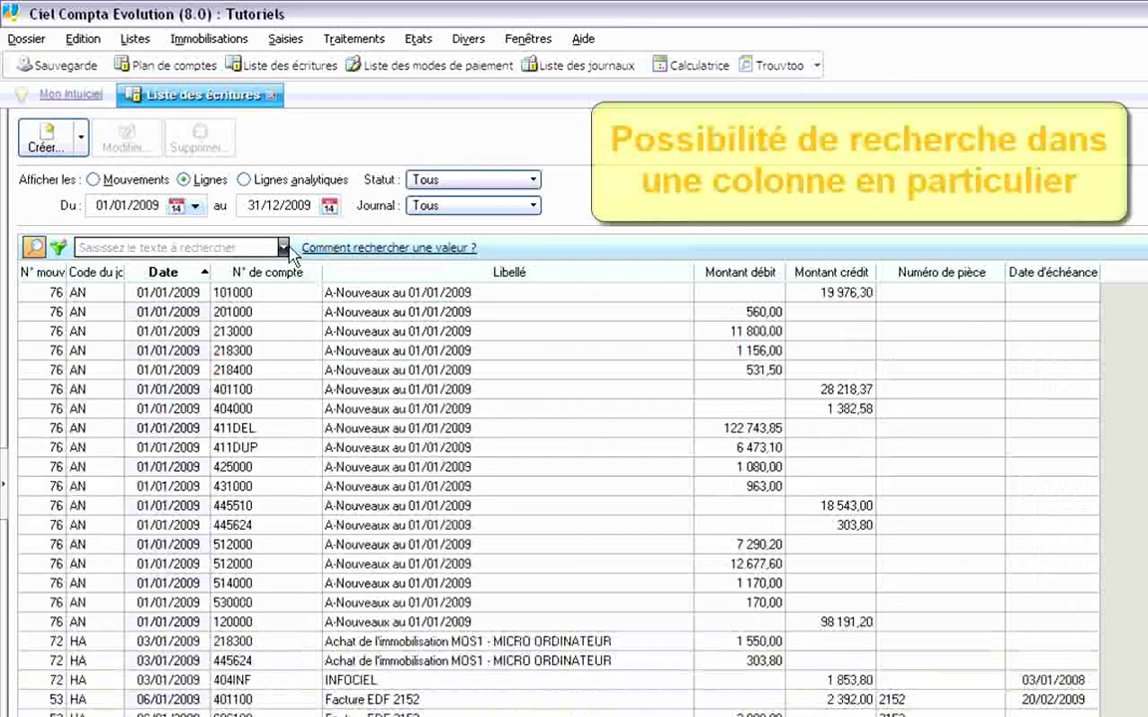
Restrict the search to the N° mouvement column and enter 120 as the search value.
click(284, 248)
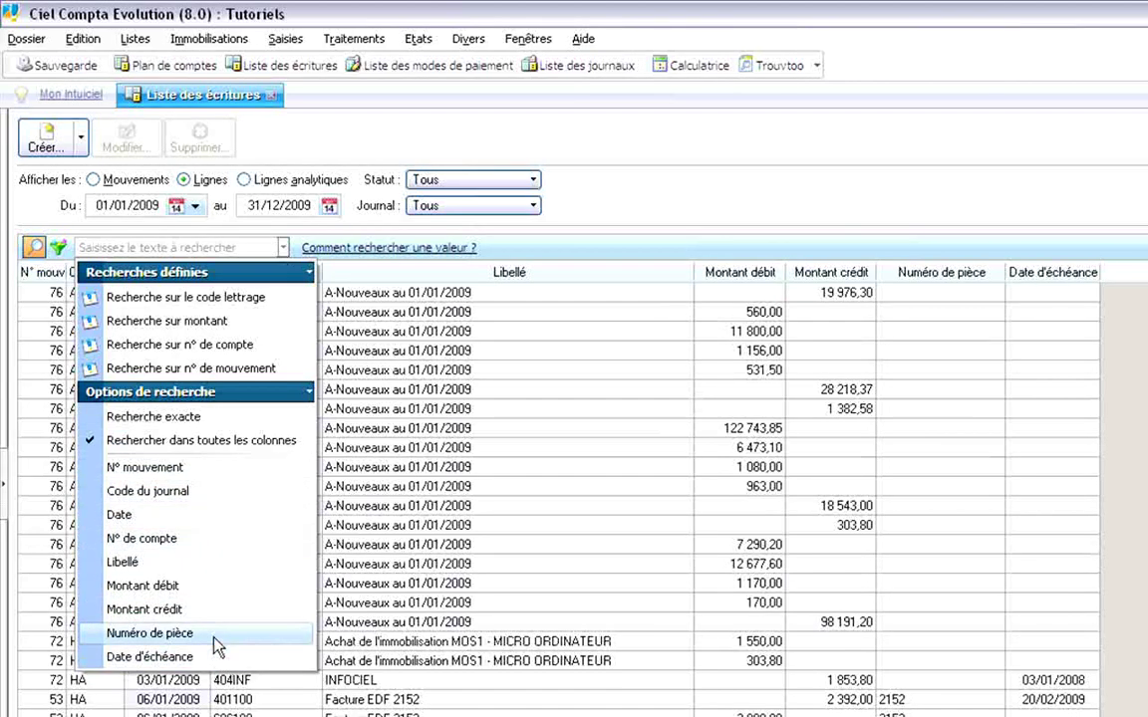
click(174, 467)
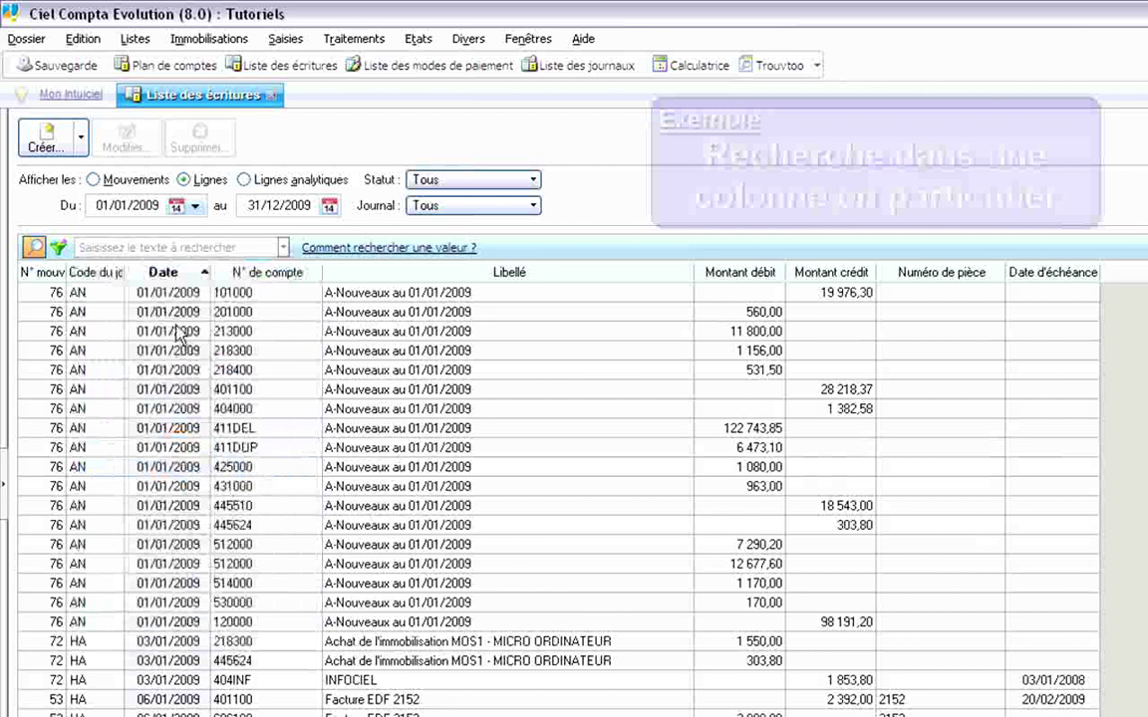
text(120)
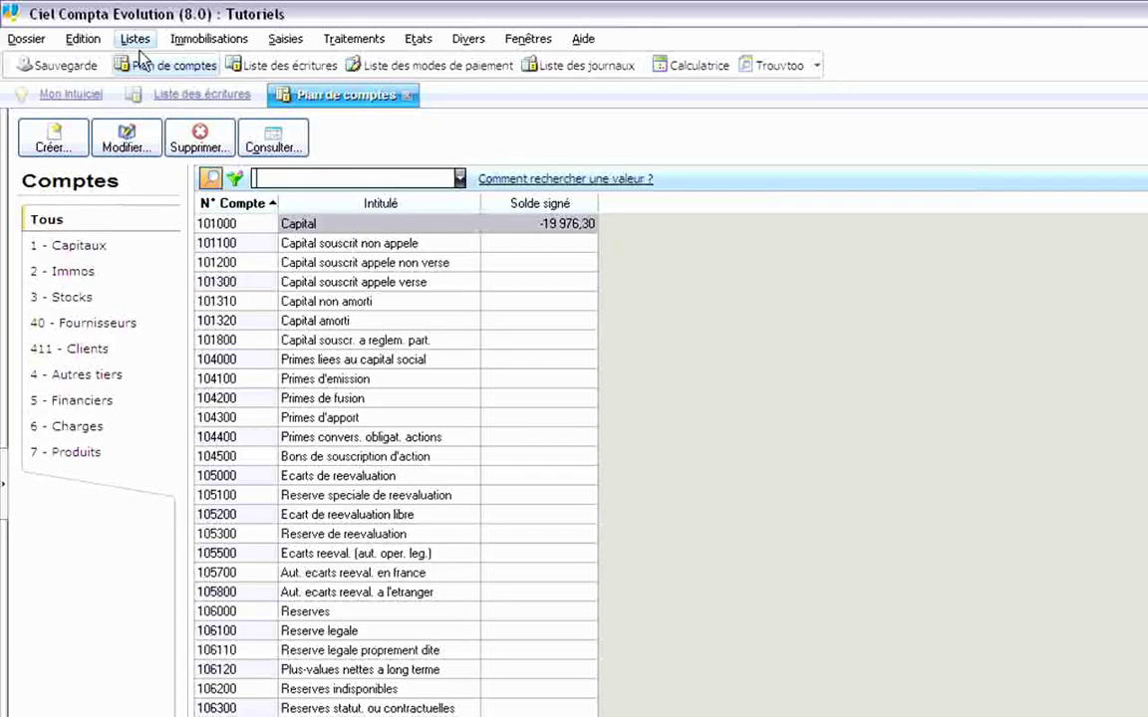
Open the Chéquiers list from the program's available lists.
click(135, 38)
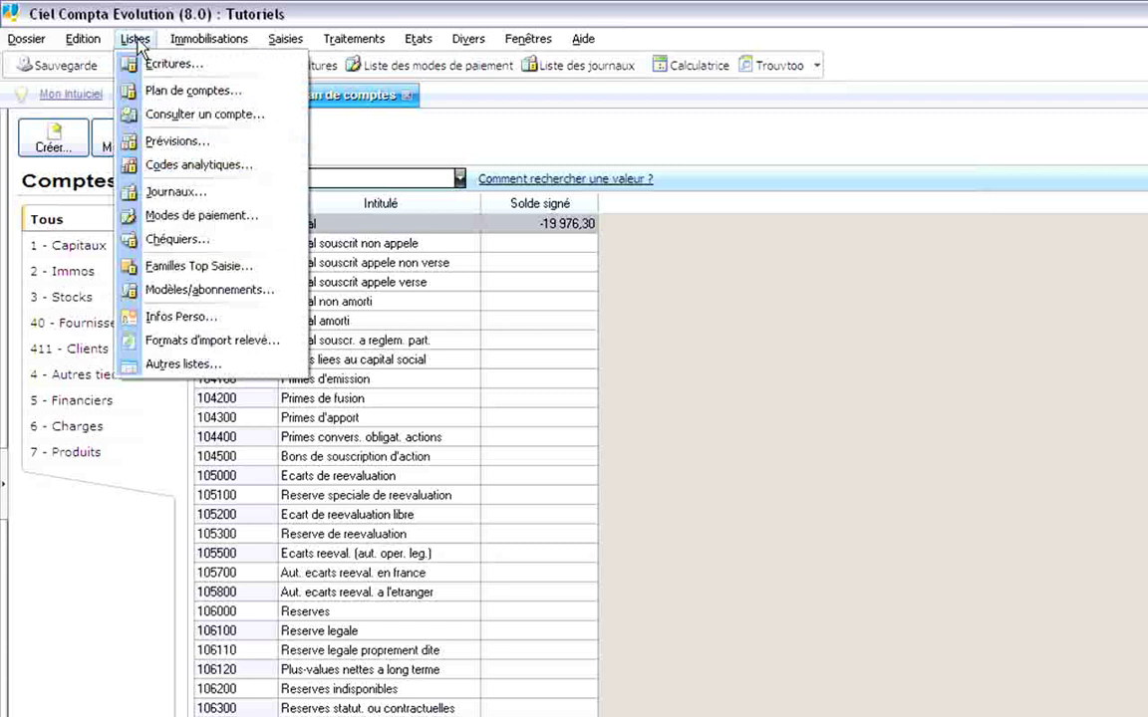
click(252, 282)
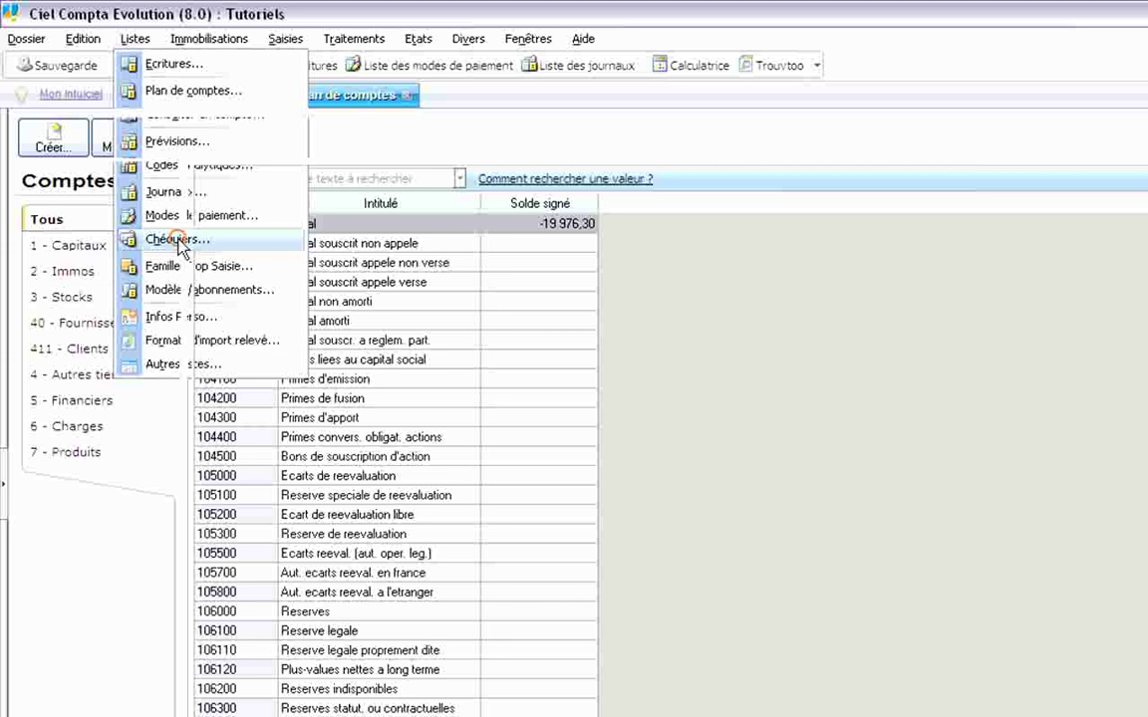
click(178, 240)
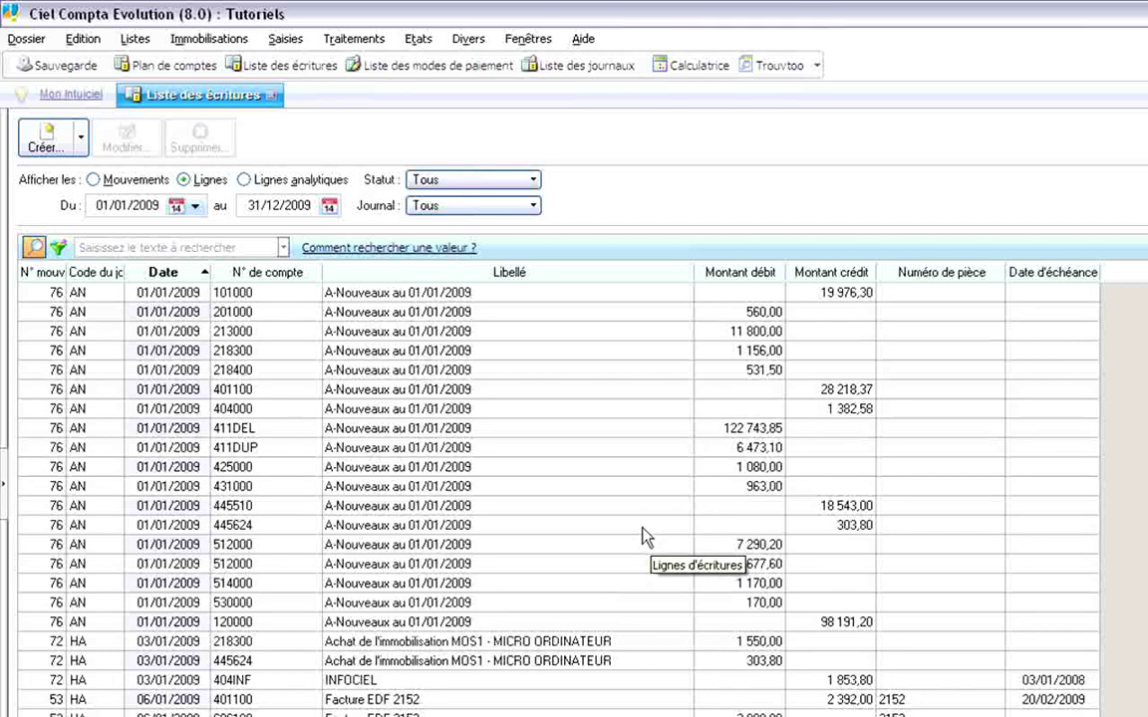
Search for entries whose Montant crédit equals 120,00, starting from the credit amount of the 404INF "Achat 1 onduleur" line.
scroll(643, 538, down, 8)
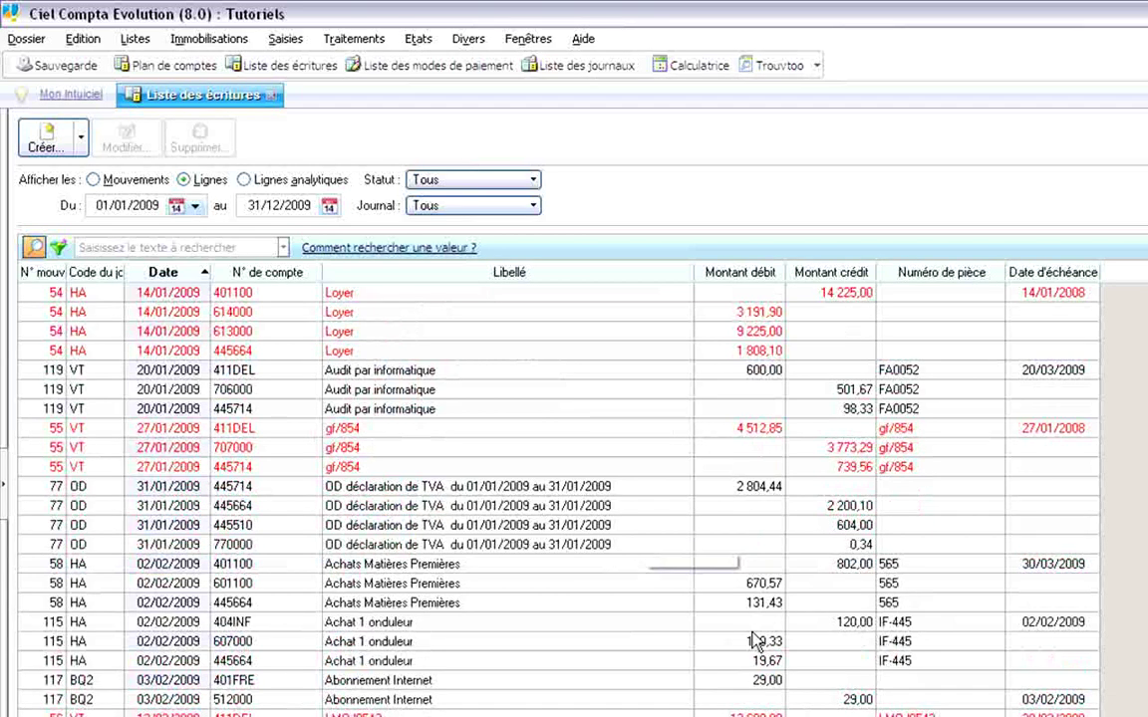
right_click(842, 623)
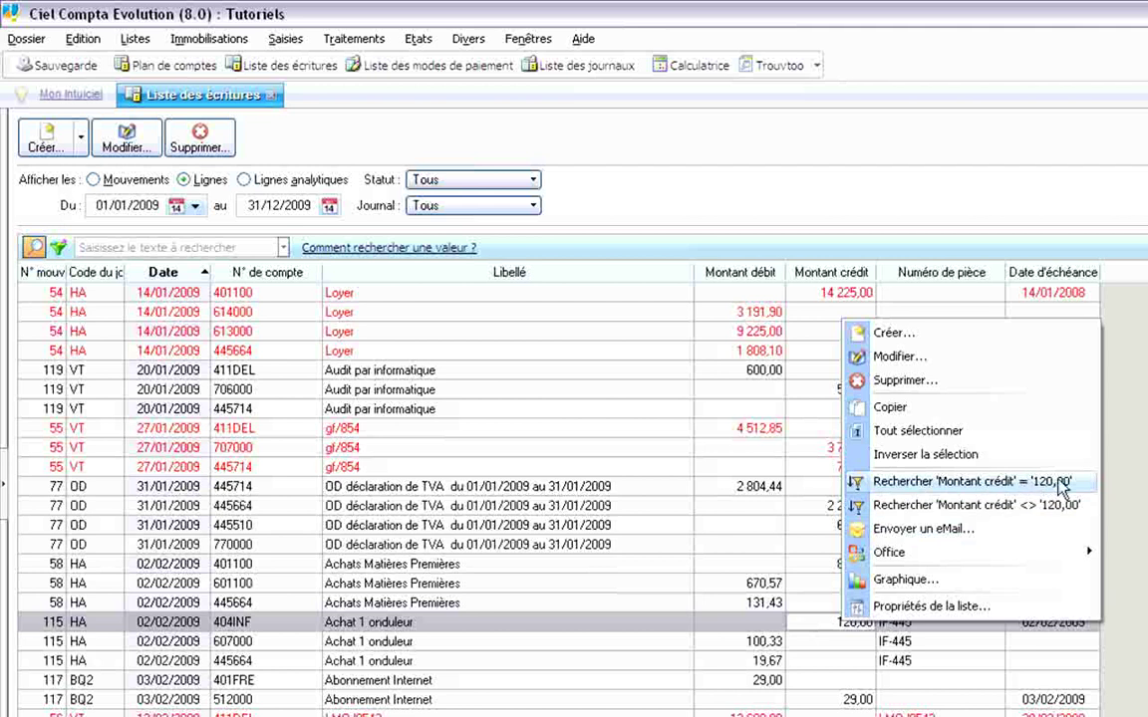
click(1000, 485)
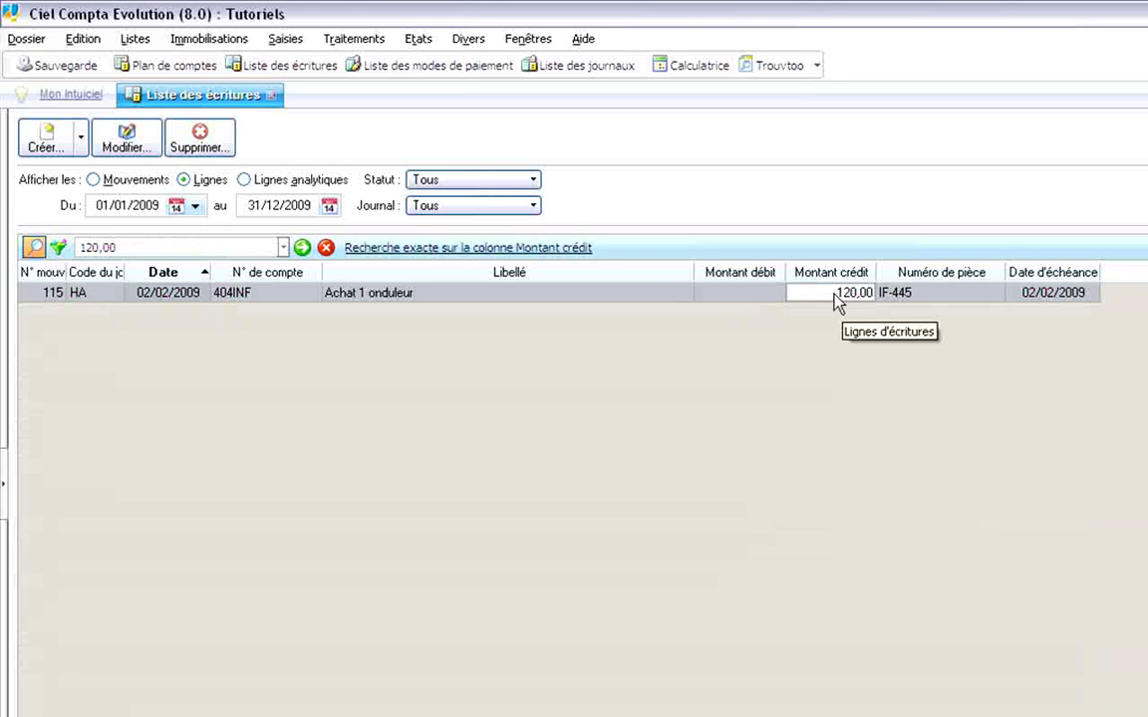
Examine the search options applied to the credit amount search, and clear that search.
click(283, 247)
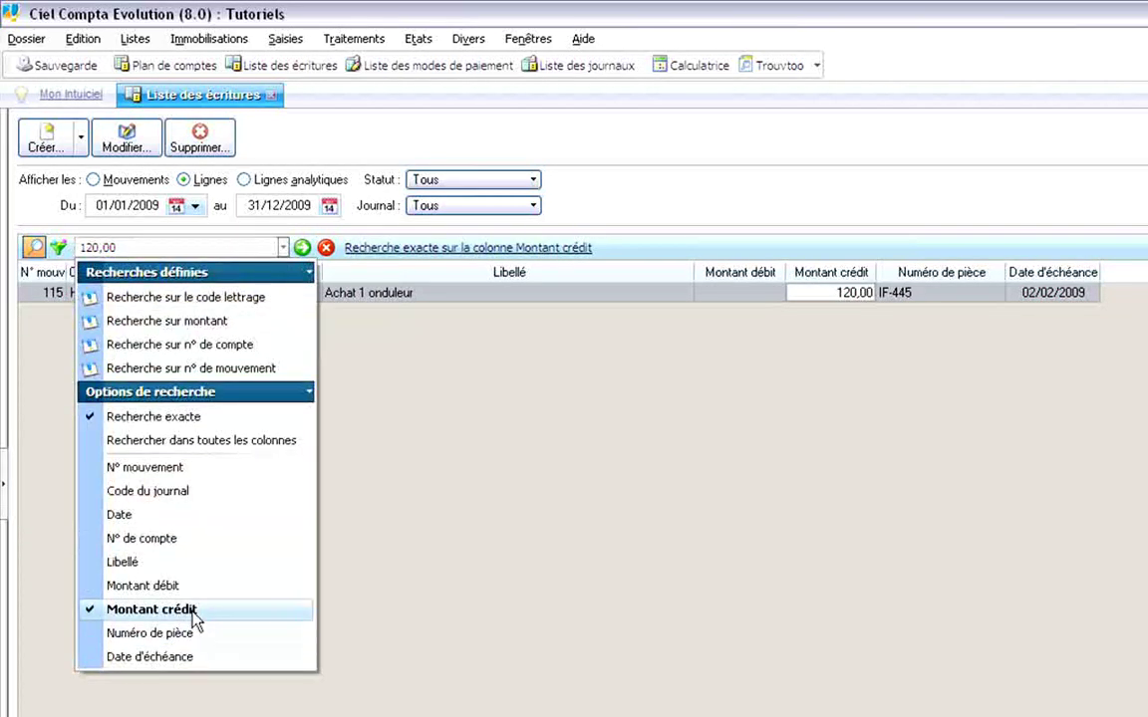
click(422, 418)
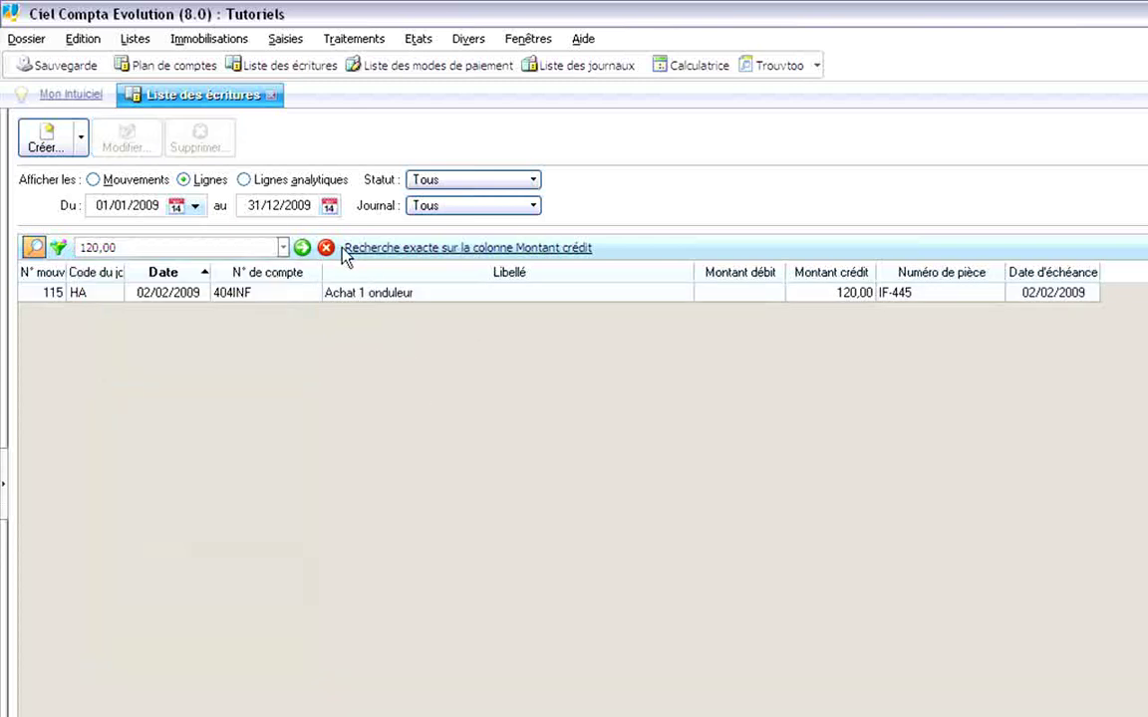
click(326, 248)
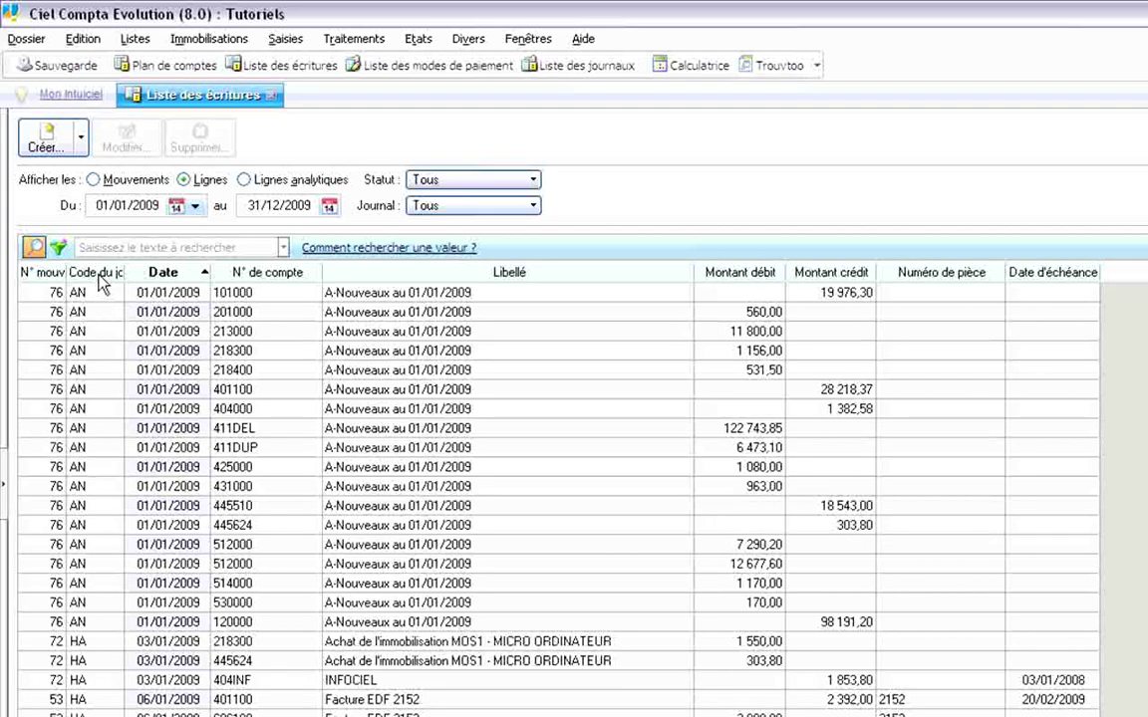
Search for entries whose Code du journal equals AN, based on an existing AN line, and clear the search.
right_click(85, 435)
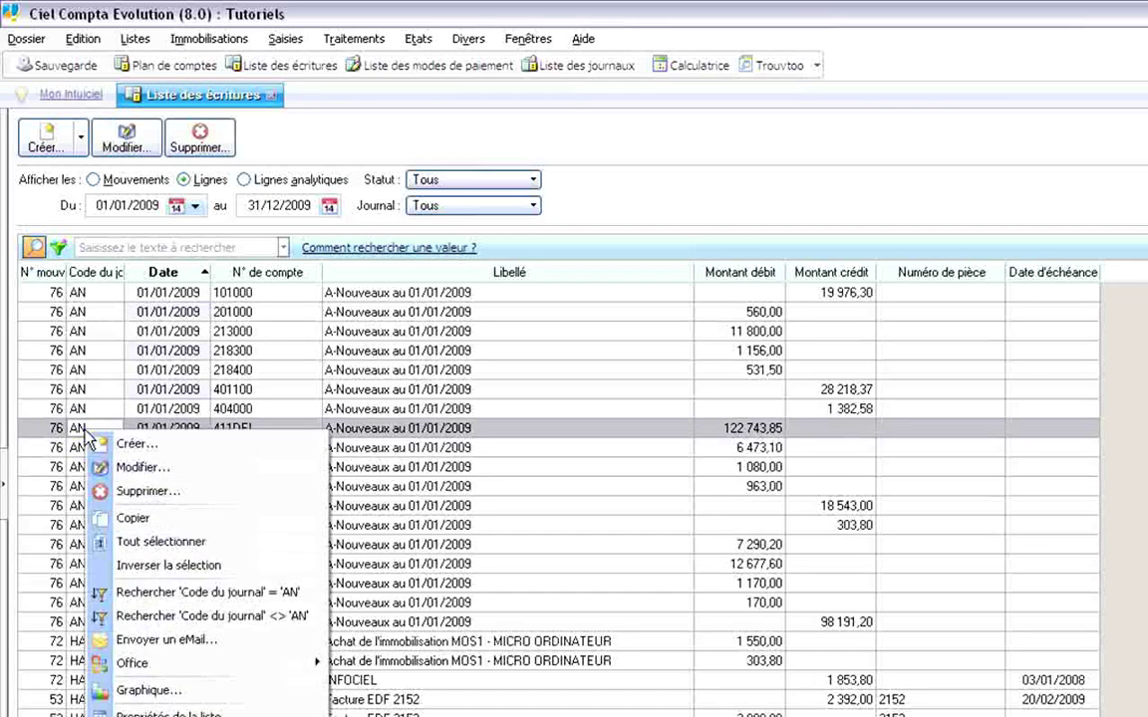
click(228, 594)
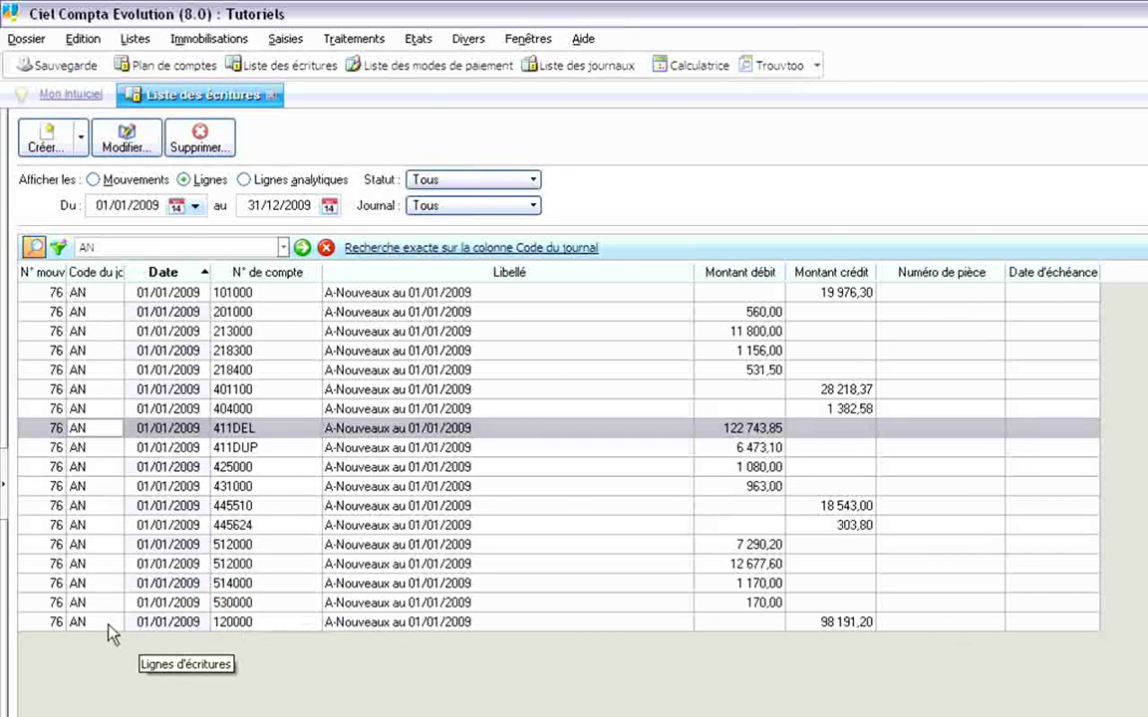
click(325, 247)
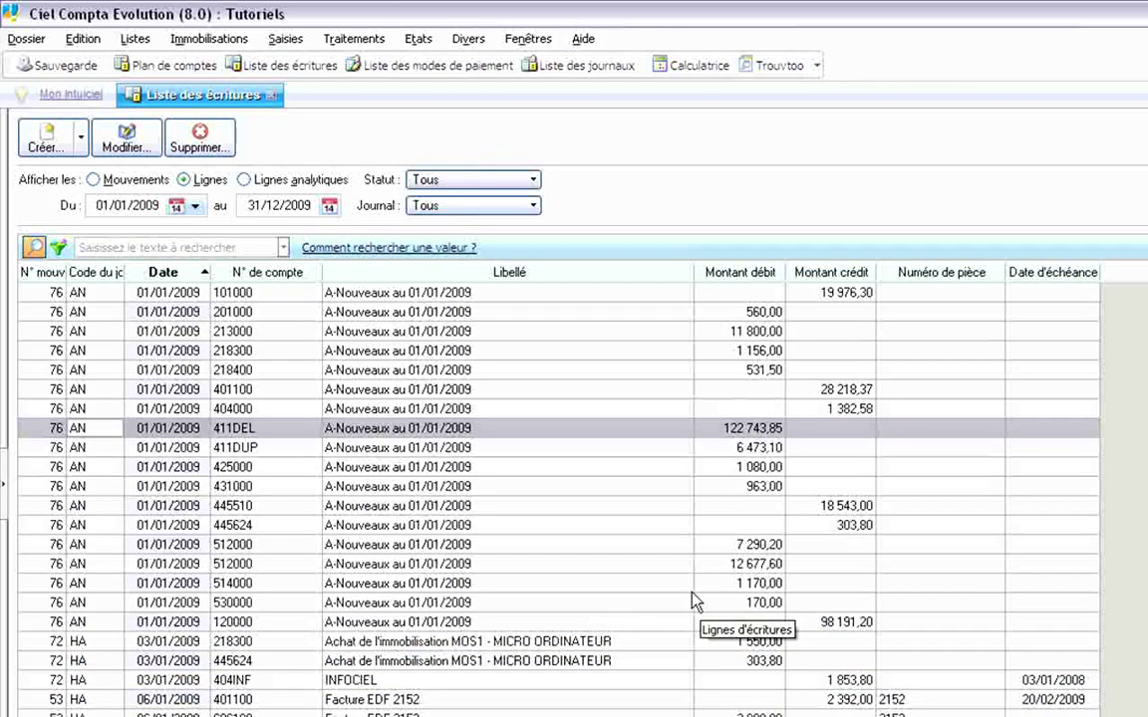
Search for entries whose N° de compte equals 512000, based on an existing line with that account.
right_click(241, 548)
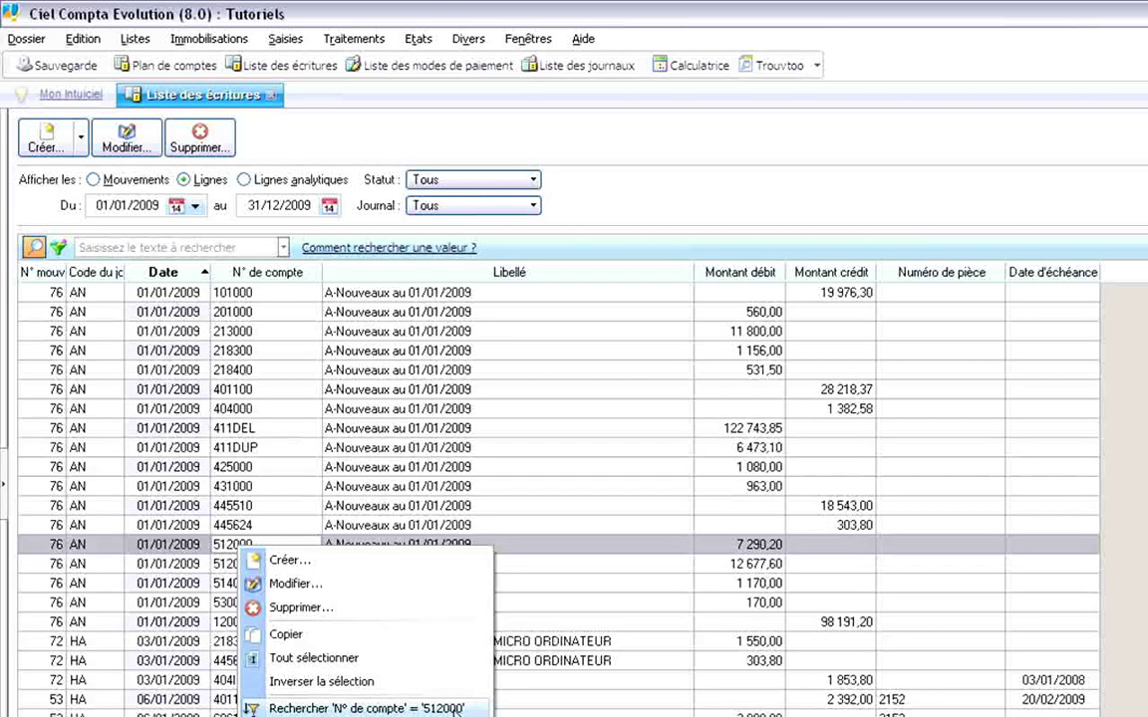
click(379, 708)
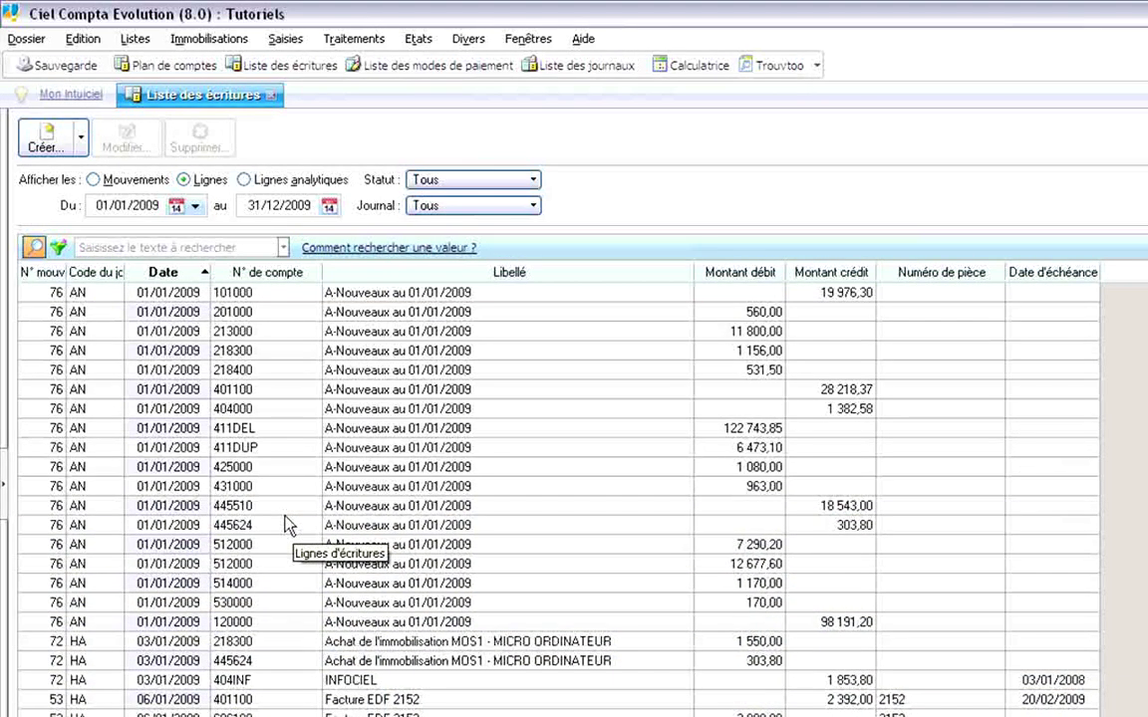
Search for entries whose Code du journal differs from HA, look through the filtered lines, and clear the search.
scroll(204, 583, down, 4)
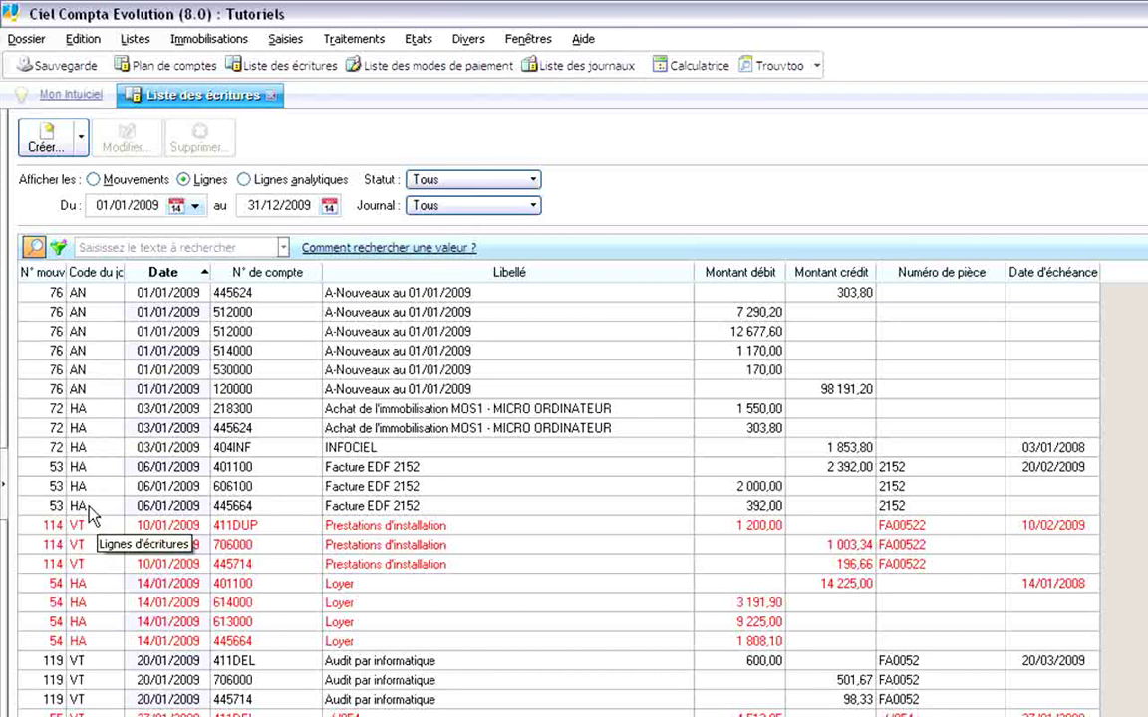
right_click(93, 428)
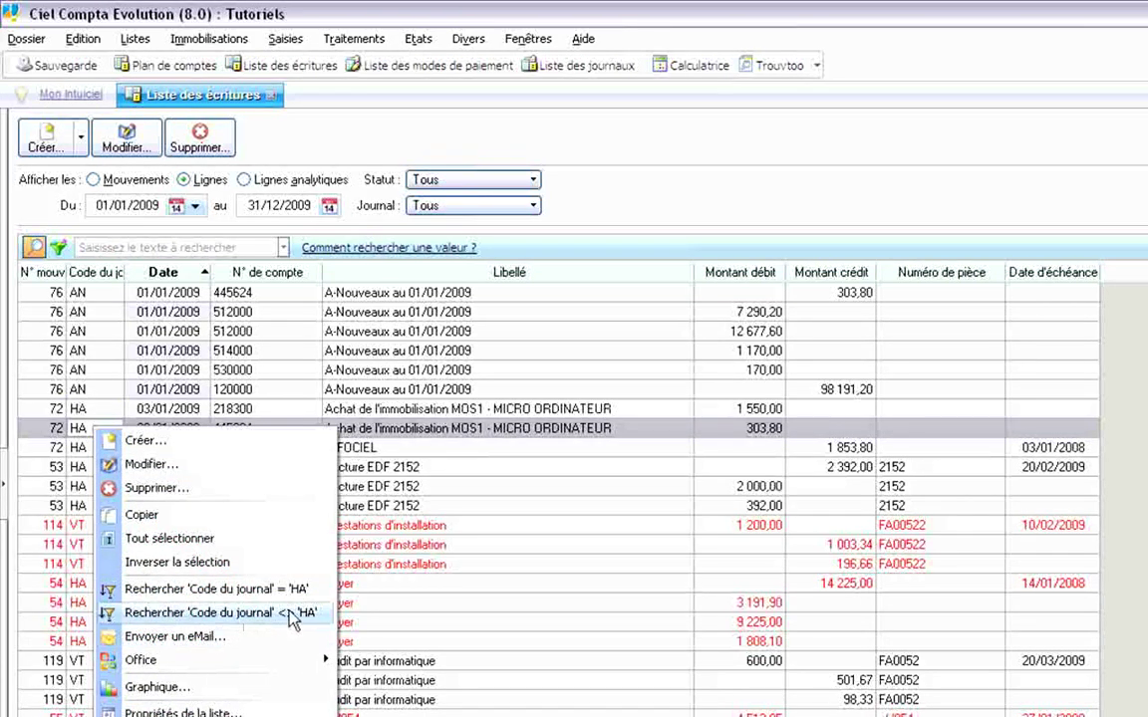
click(200, 623)
scroll(139, 431, down, 4)
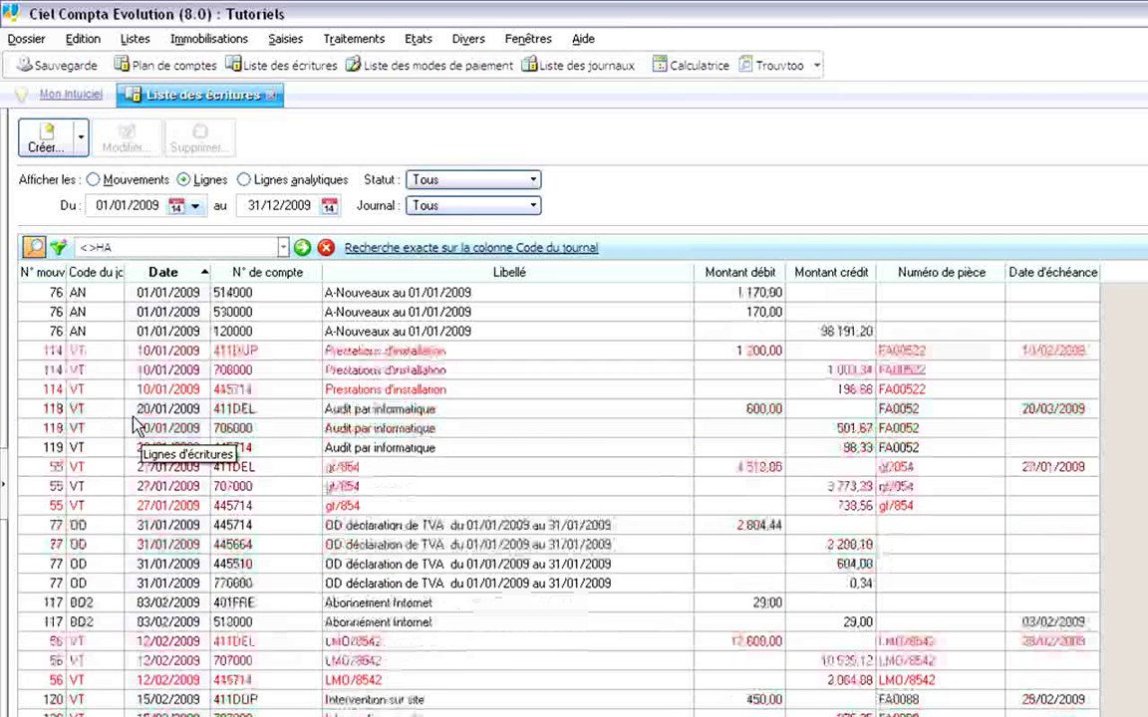
scroll(139, 426, down, 6)
scroll(139, 427, down, 6)
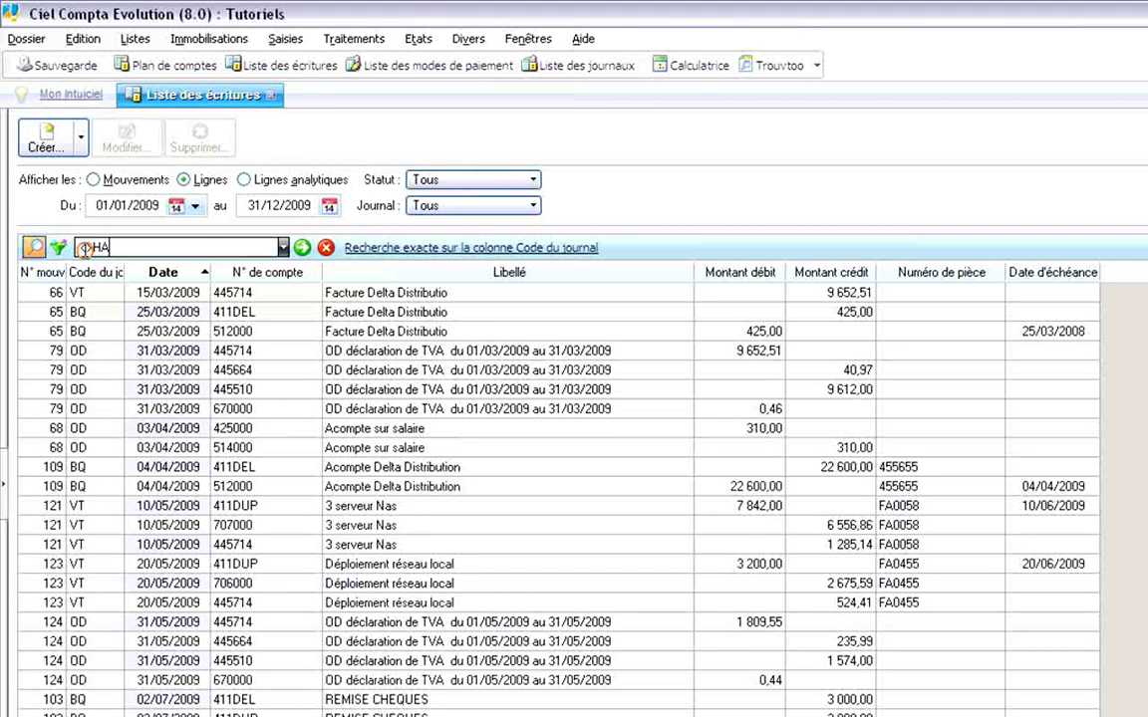
click(326, 248)
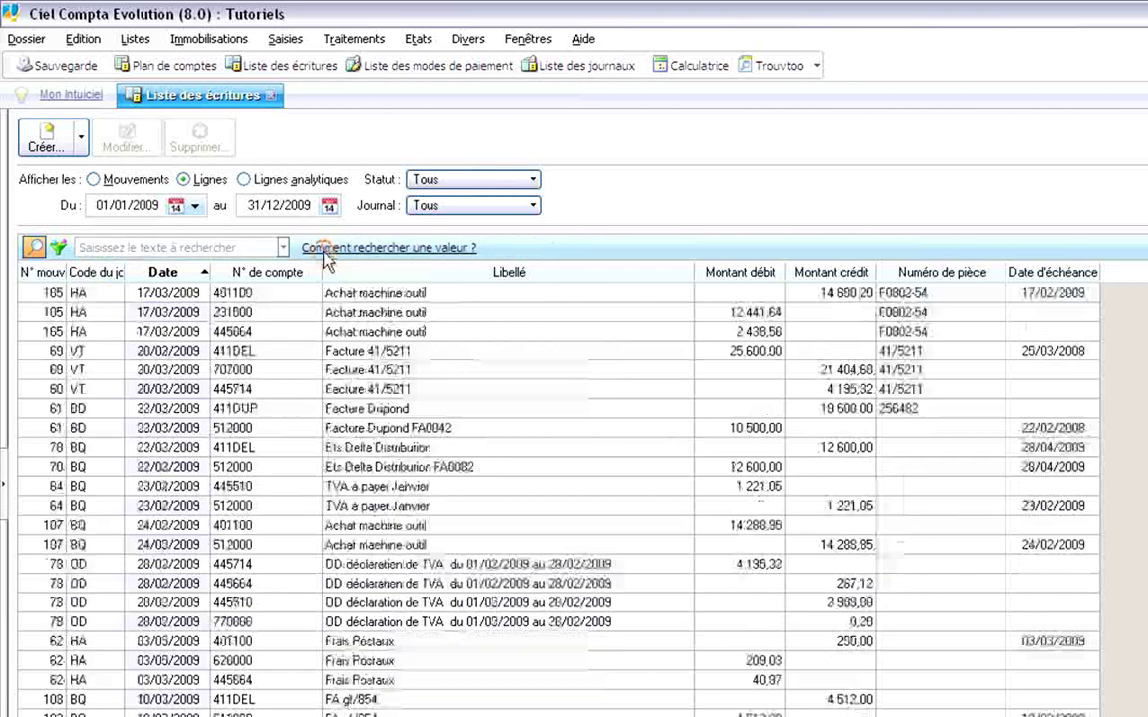
Search for entries whose Code du journal differs from BQ, look through the filtered lines, and clear the search.
right_click(86, 409)
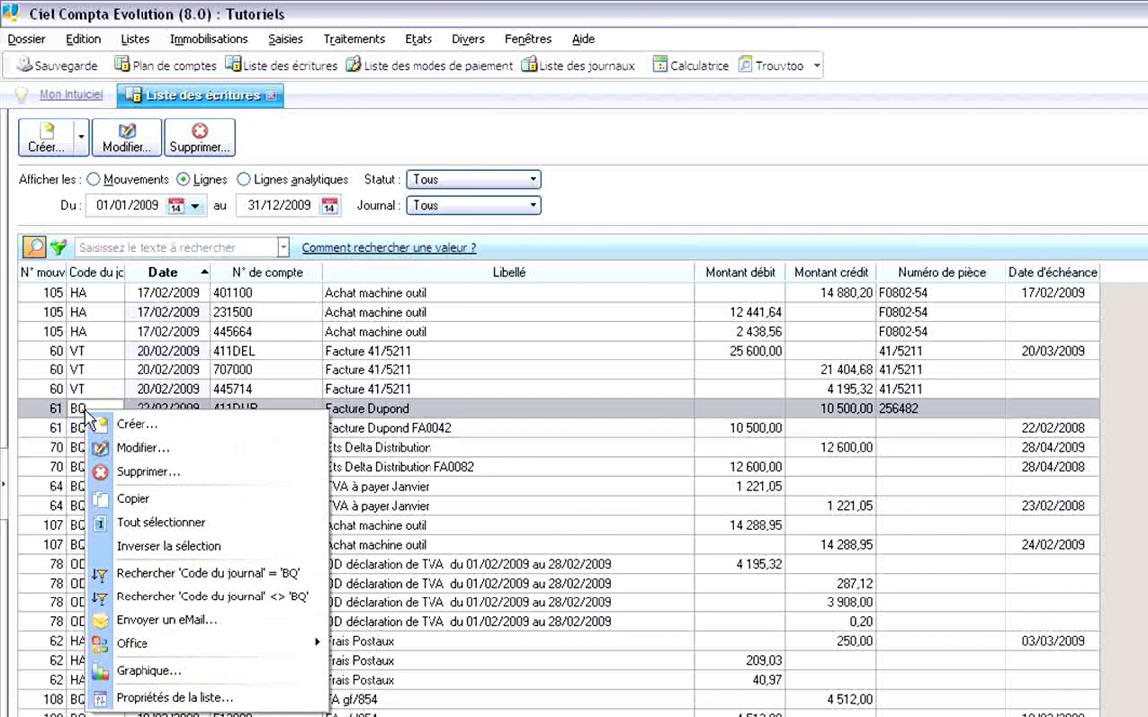
click(289, 598)
scroll(253, 534, down, 3)
scroll(299, 449, up, 9)
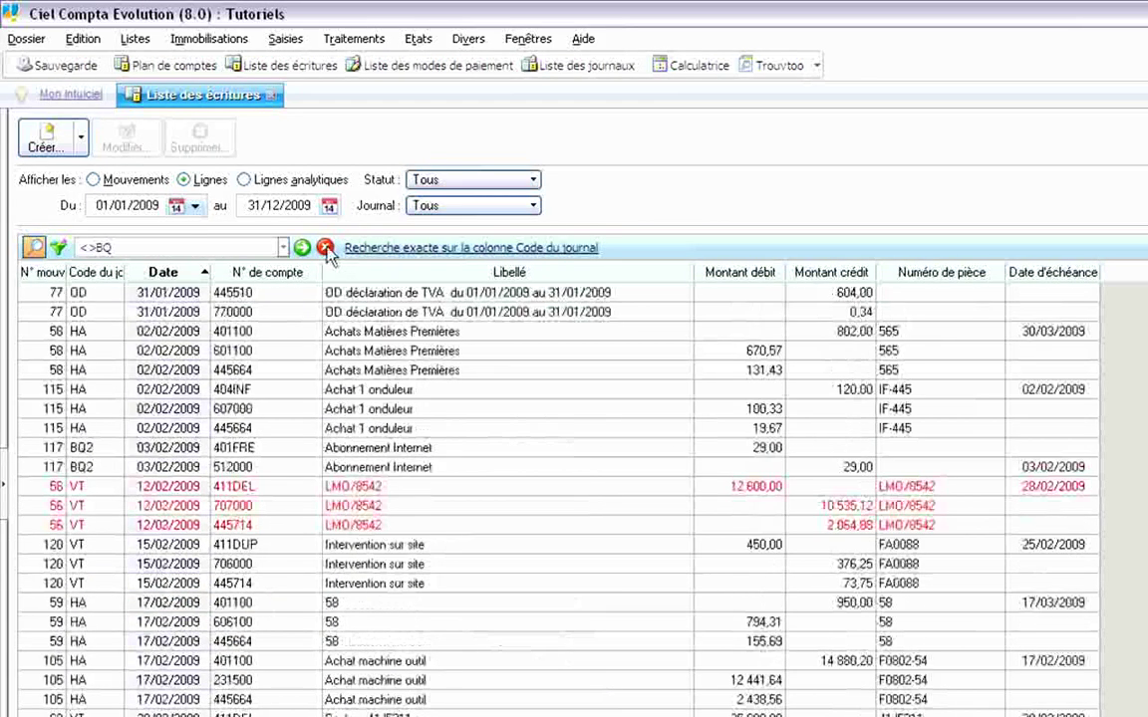
click(325, 249)
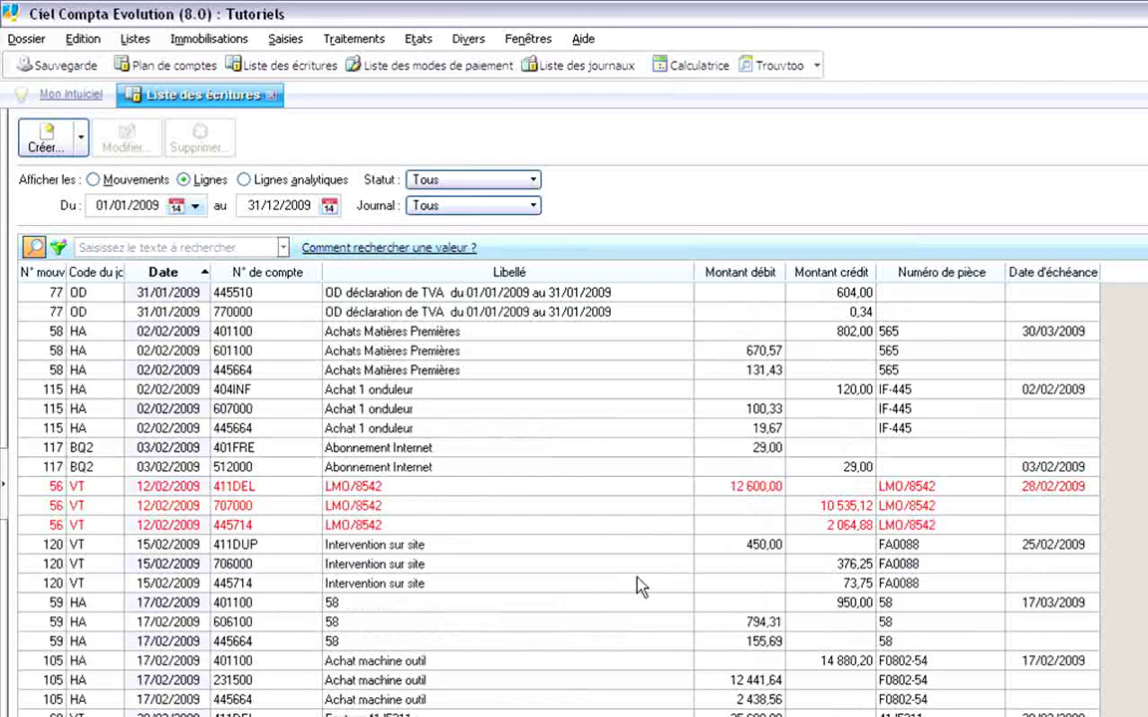